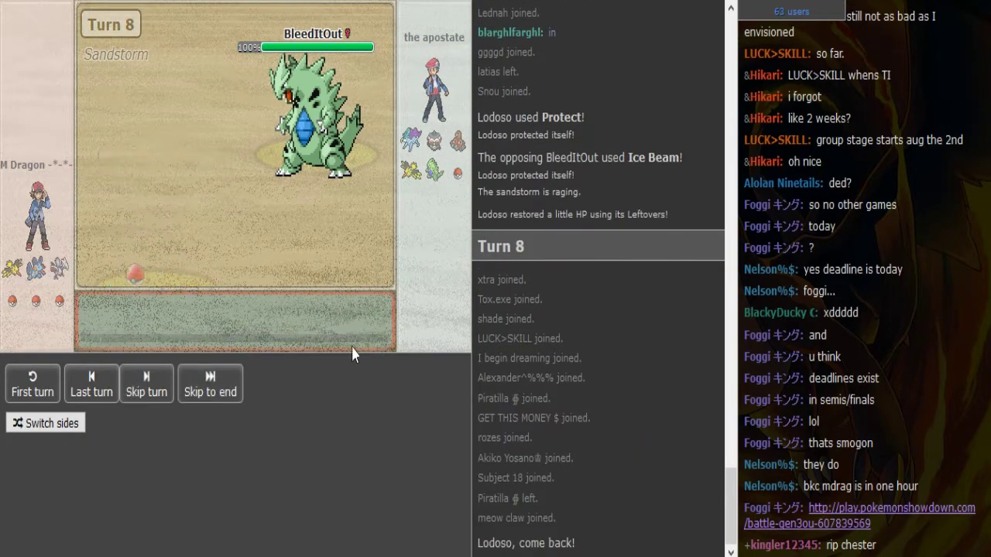
# Step: Restart the replay from the first turn and let it play to Turn 12
pyautogui.click(32, 383)
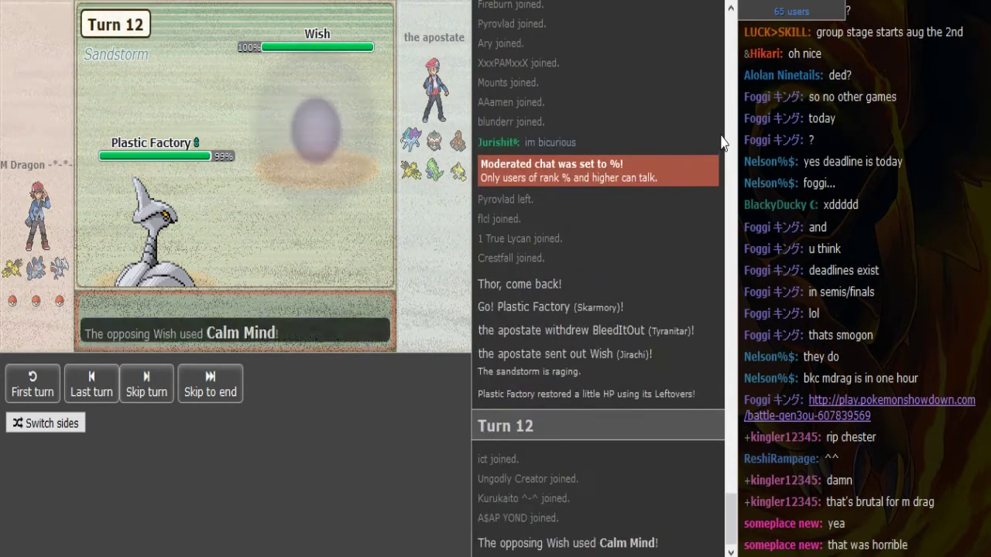
# Step: Turn on Ignore Spectators in Battle Options to hide join messages
pyautogui.rightClick(714, 340)
pyautogui.click(720, 462)
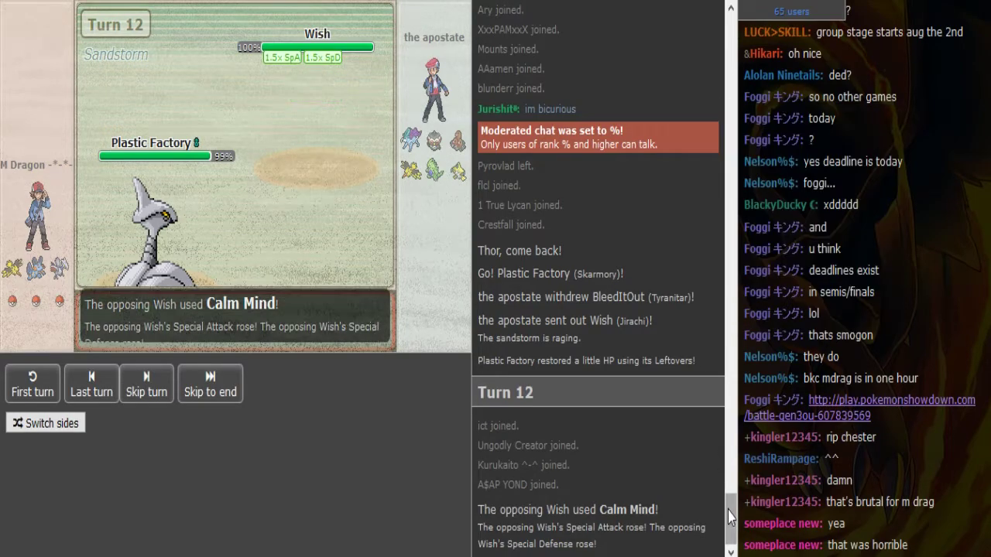
pyautogui.scroll(15, 720, 462)
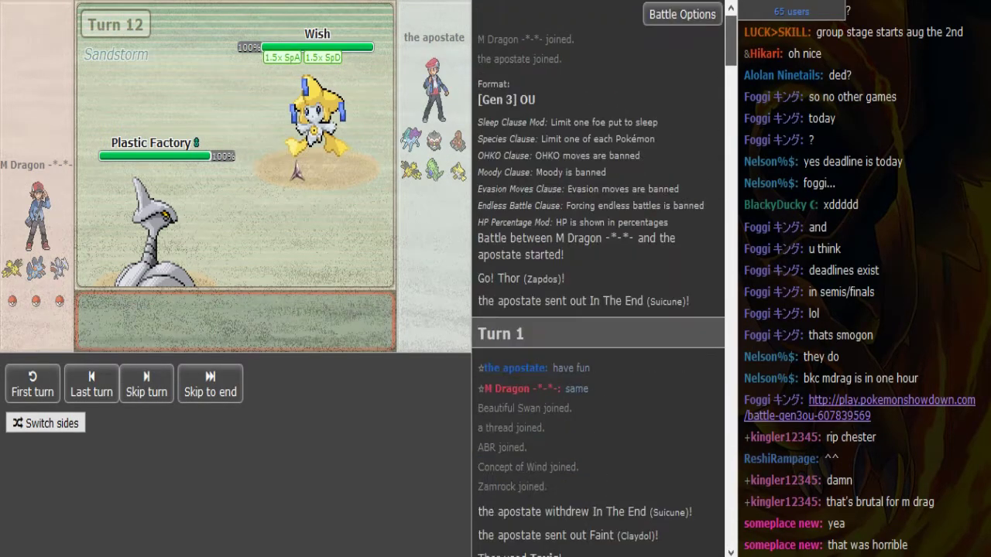
pyautogui.click(682, 14)
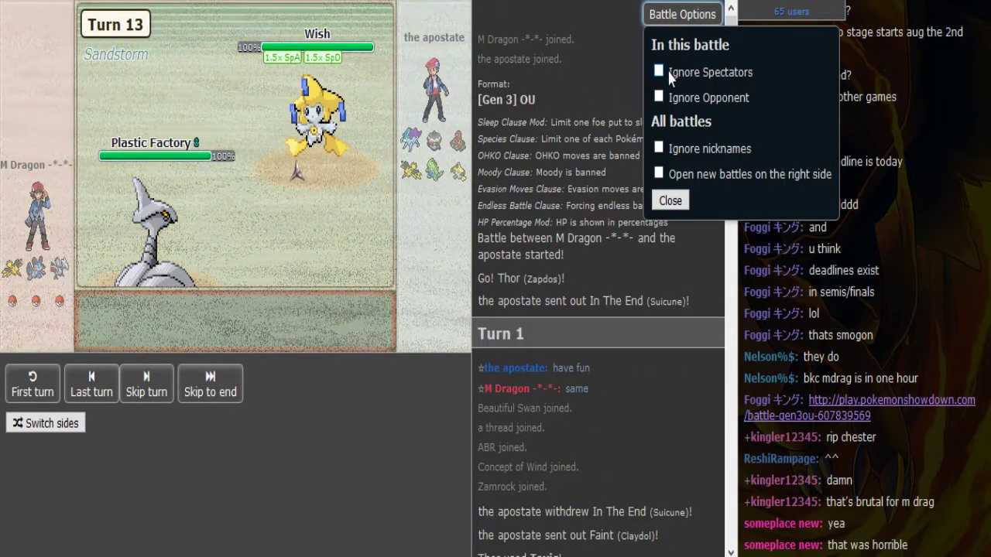
pyautogui.click(731, 116)
pyautogui.scroll(-2, 731, 155)
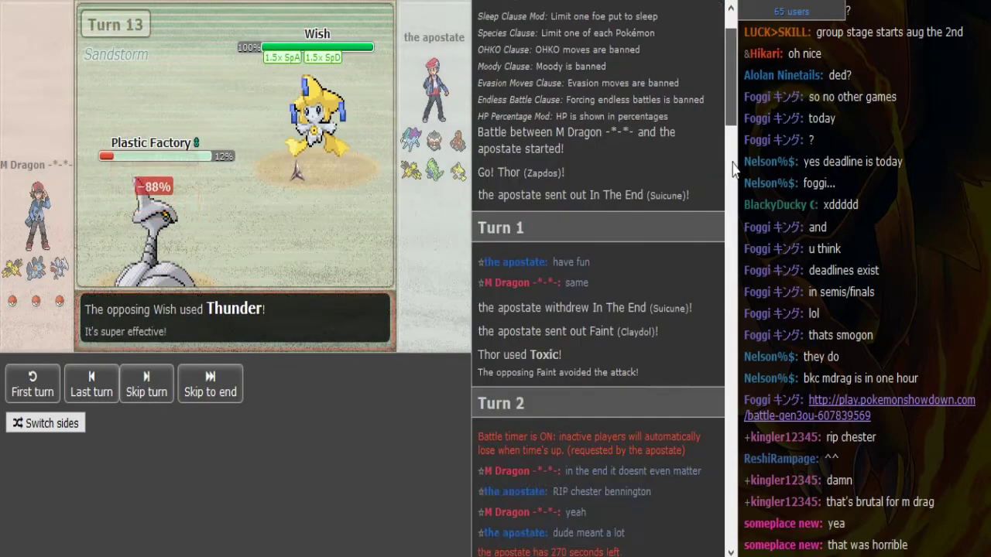
pyautogui.moveTo(732, 116); pyautogui.dragTo(719, 517)
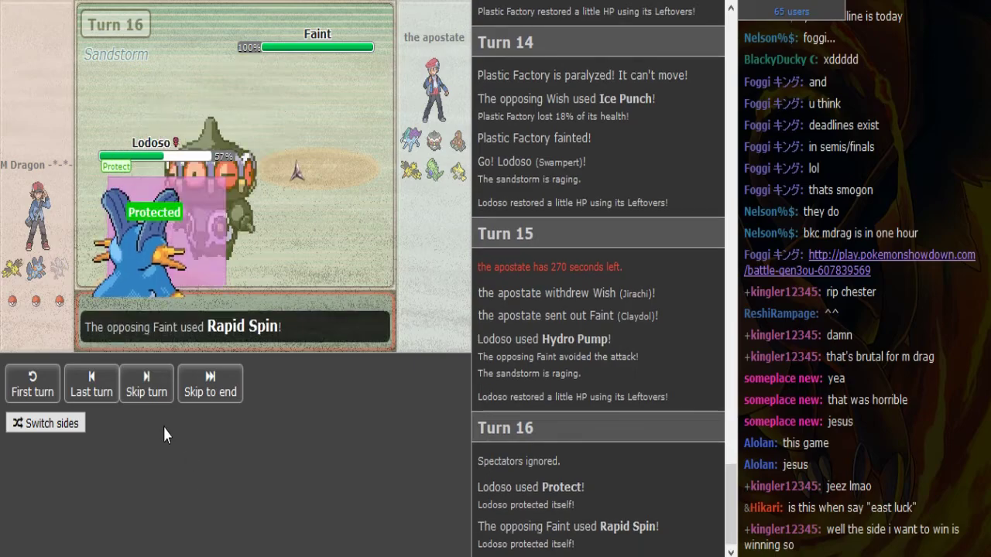
# Step: Skip the replay forward three turns, past Turn 19 into Turn 20
pyautogui.click(146, 383)
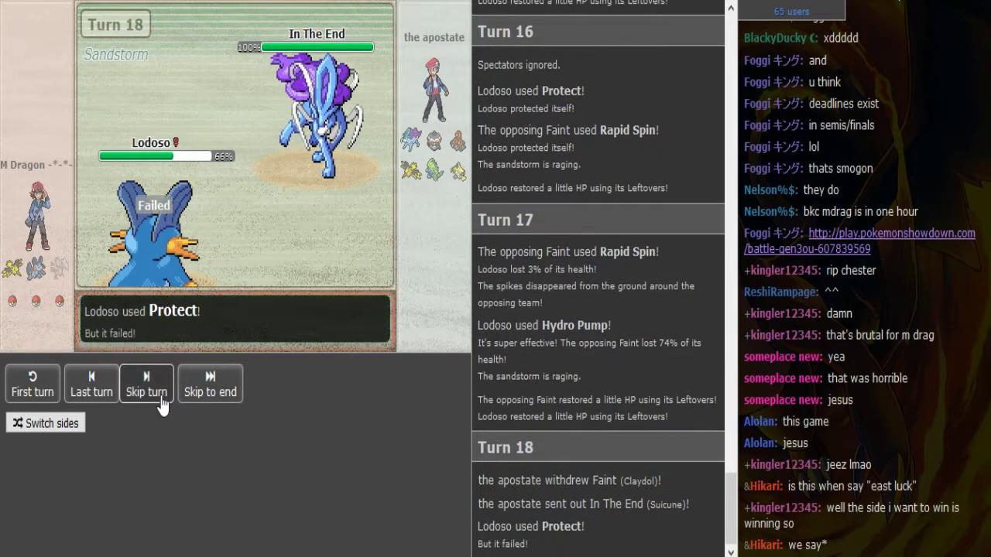
pyautogui.click(146, 383)
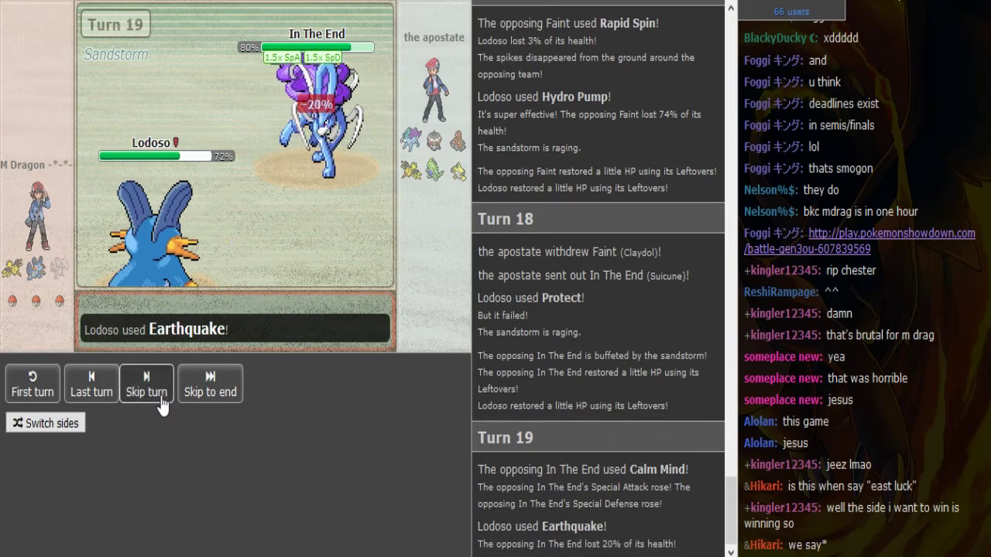
pyautogui.click(146, 384)
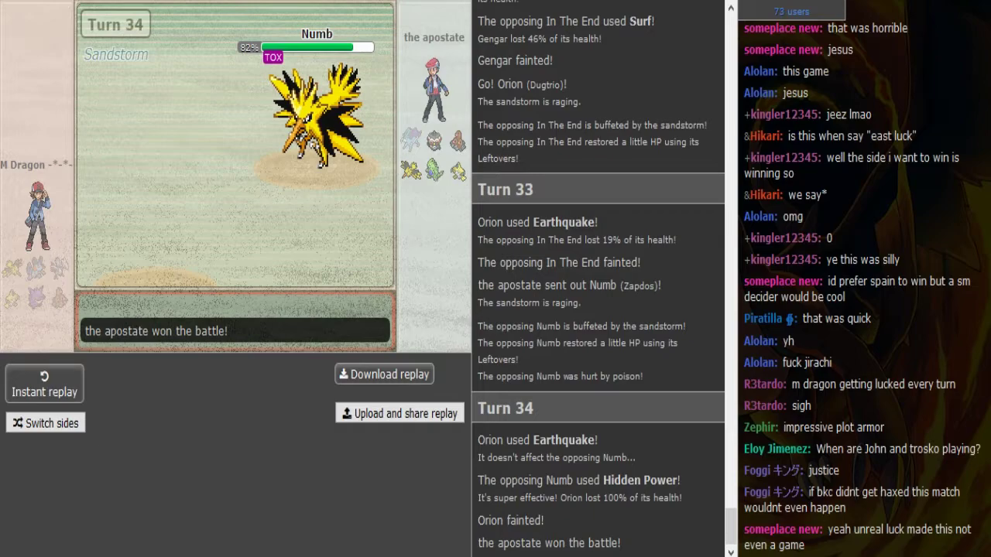
pyautogui.moveTo(318, 116)
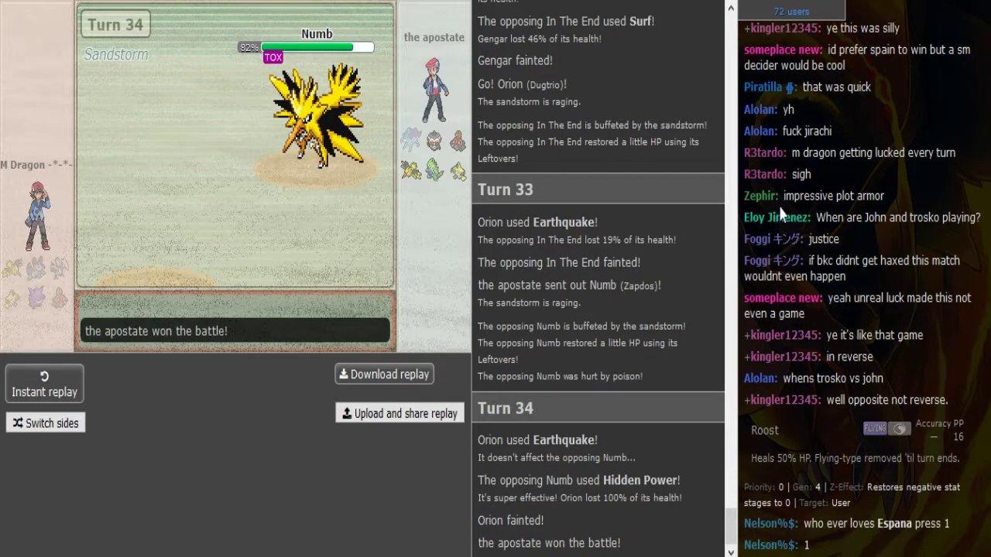
pyautogui.click(774, 178)
pyautogui.click(774, 178)
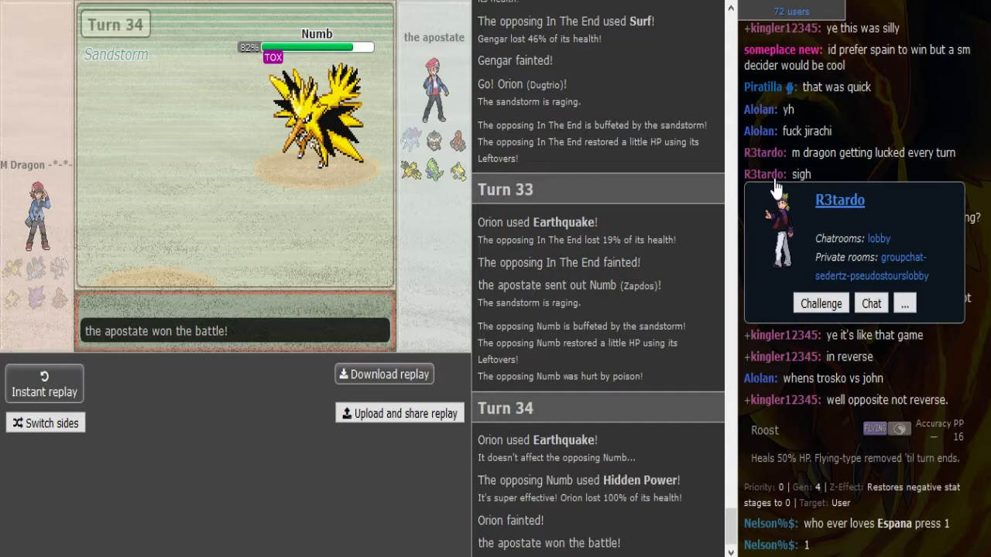
pyautogui.click(774, 178)
pyautogui.click(766, 174)
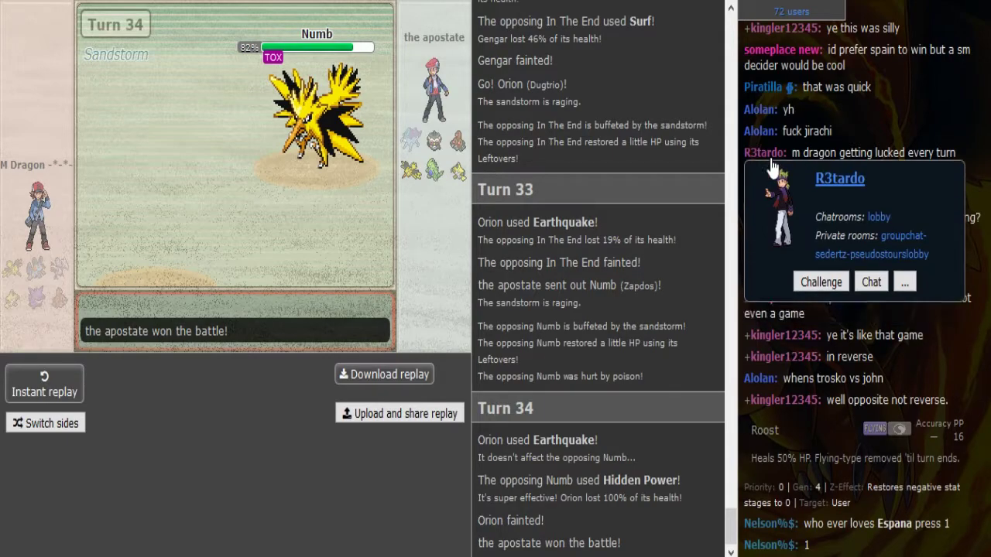
pyautogui.click(834, 126)
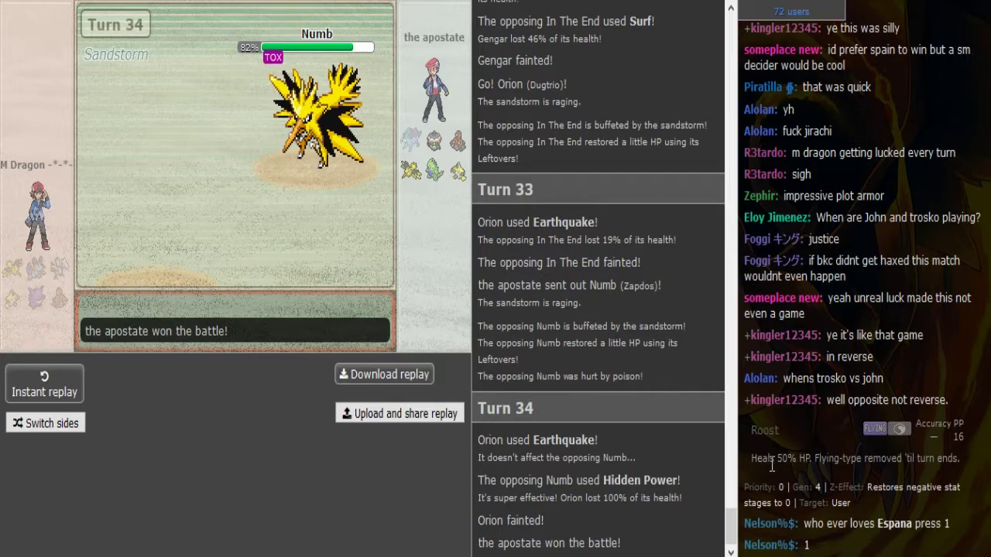
pyautogui.click(765, 529)
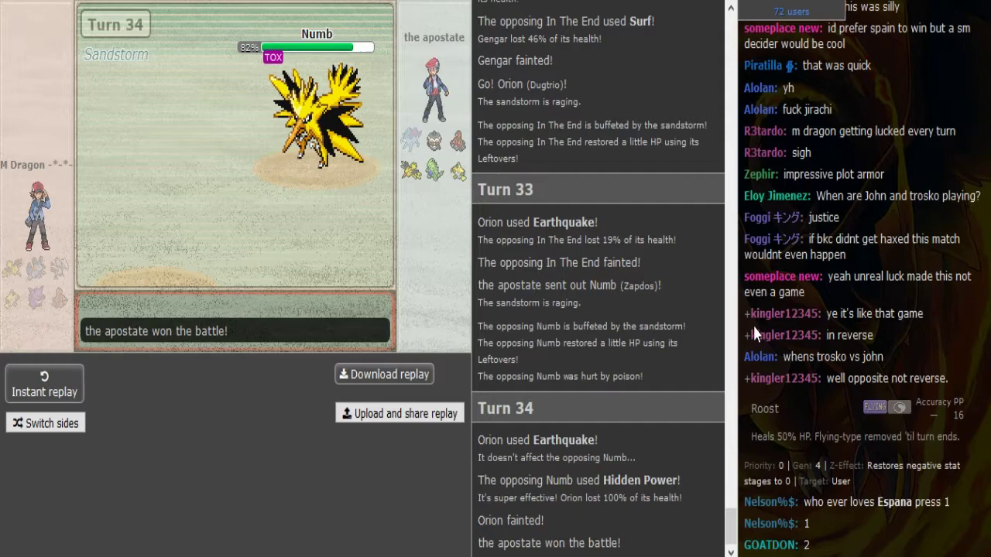
pyautogui.click(778, 276)
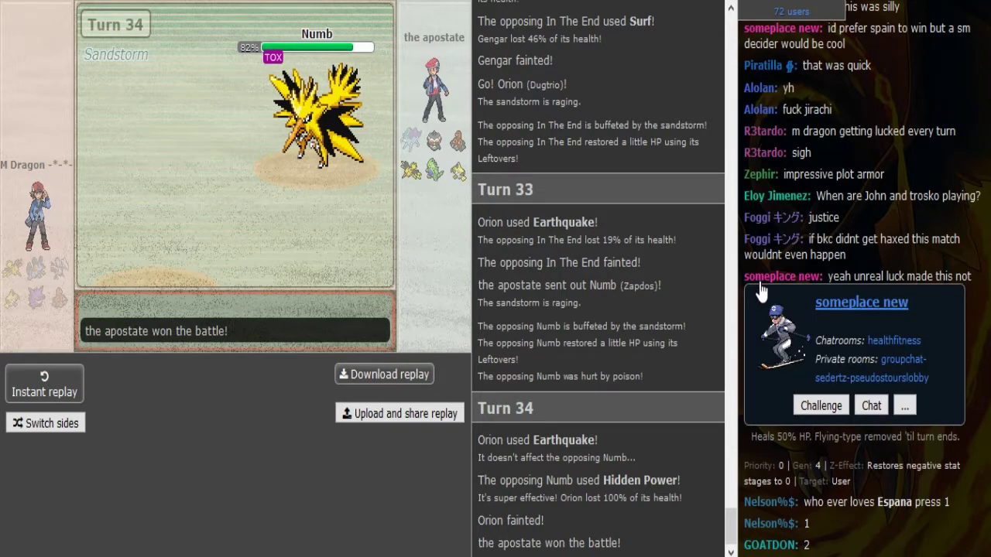
pyautogui.click(761, 290)
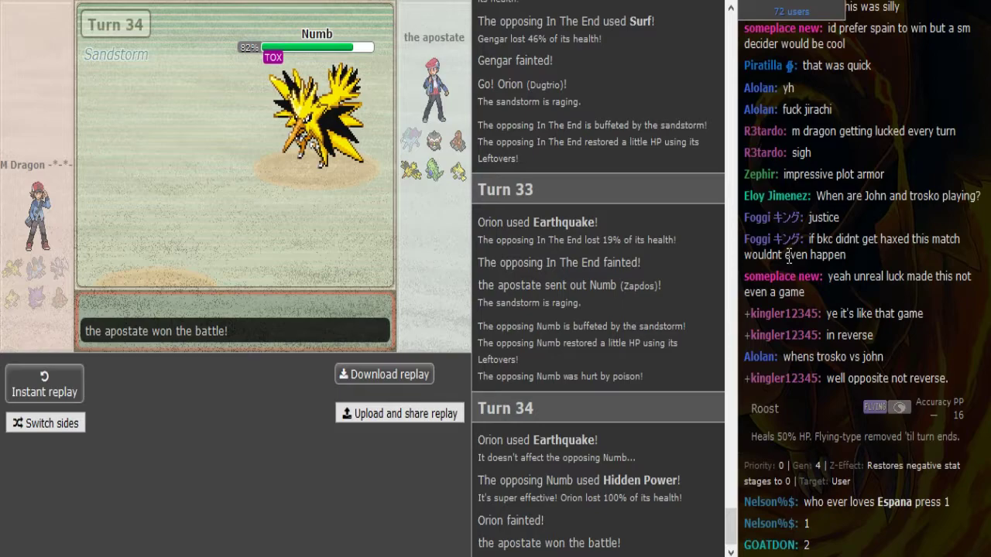